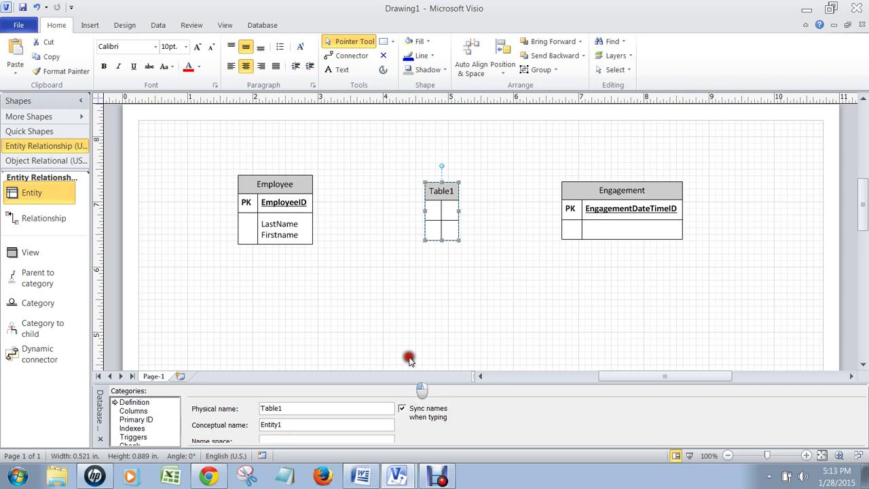
Change Table1's physical name to EmployeeEngagement and drag the entity a little higher
left_click(398, 281)
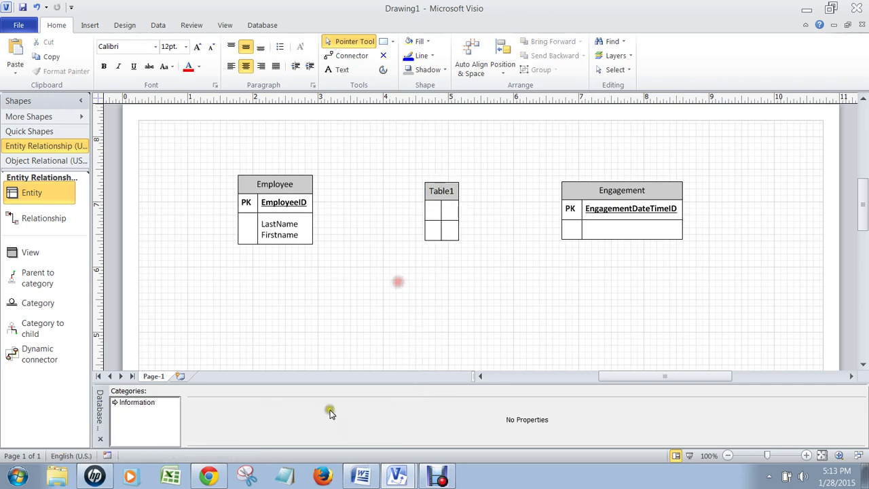
left_click(441, 191)
left_click_drag(326, 409, 219, 409)
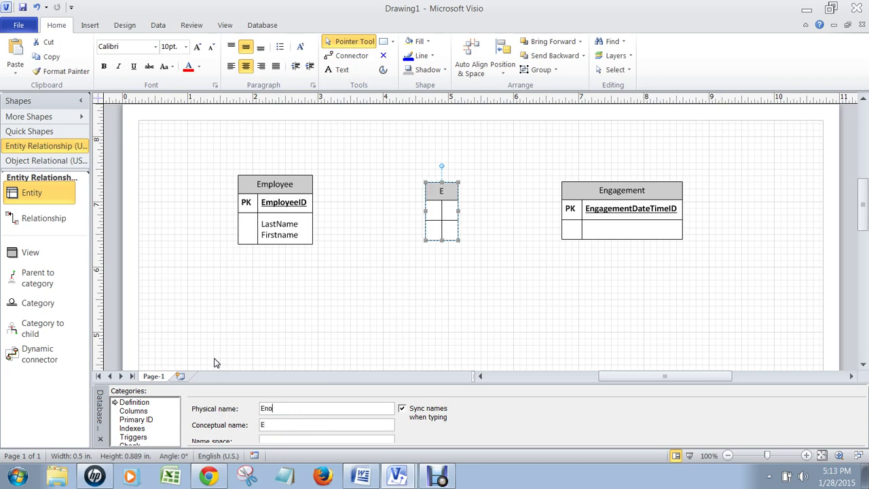
type("mployeeEngagement")
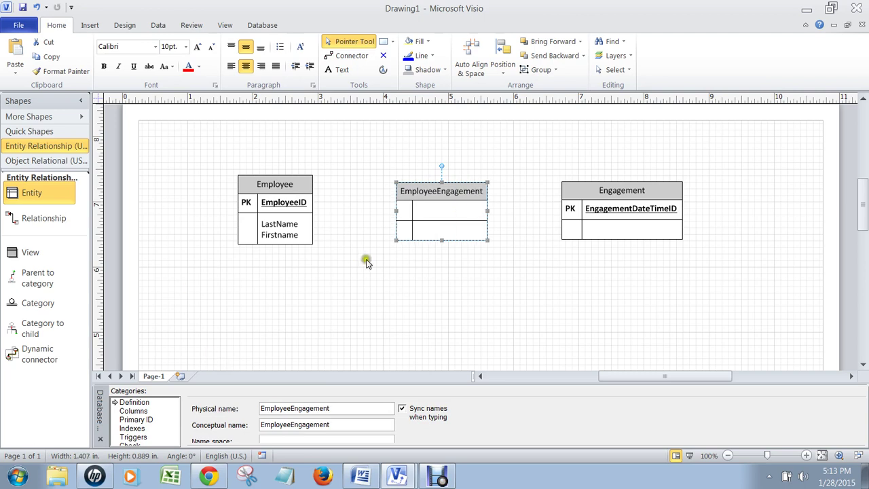
left_click(417, 277)
left_click_drag(435, 190, 438, 175)
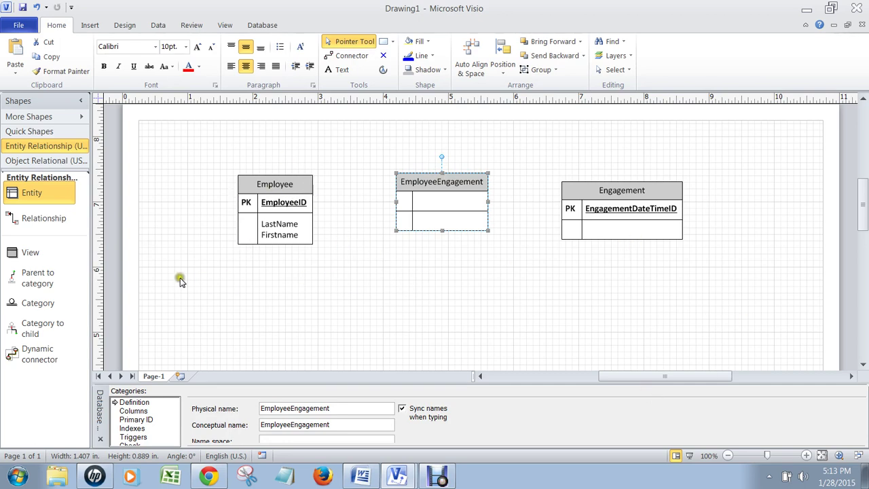
Drop a relationship below EmployeeEngagement and confirm Crow's feet display in Database Display Options
left_click_drag(26, 220, 434, 288)
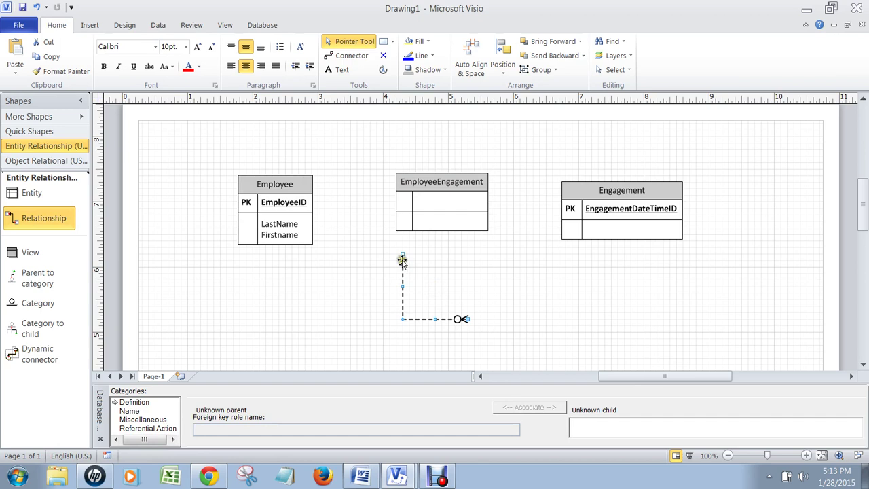
left_click(258, 30)
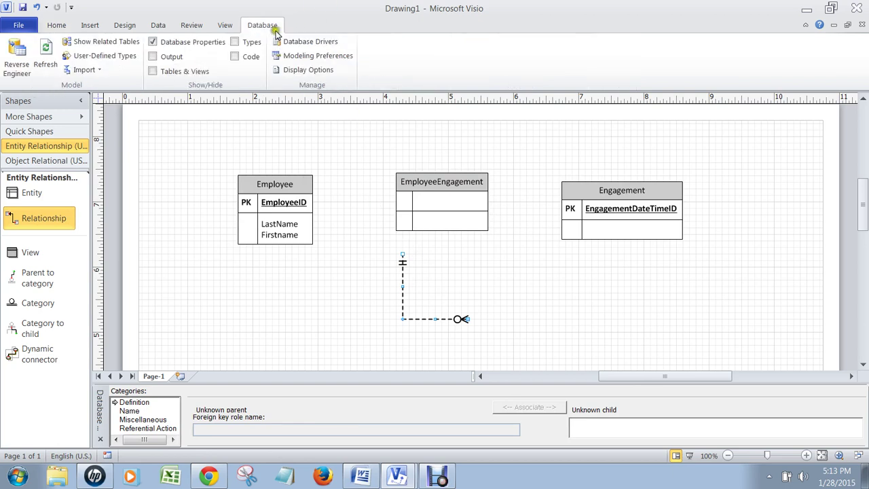
left_click(316, 71)
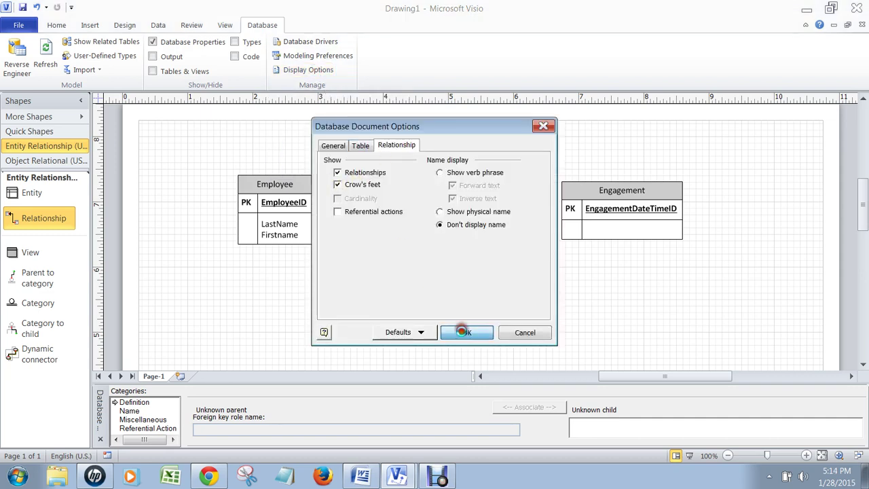
left_click(467, 332)
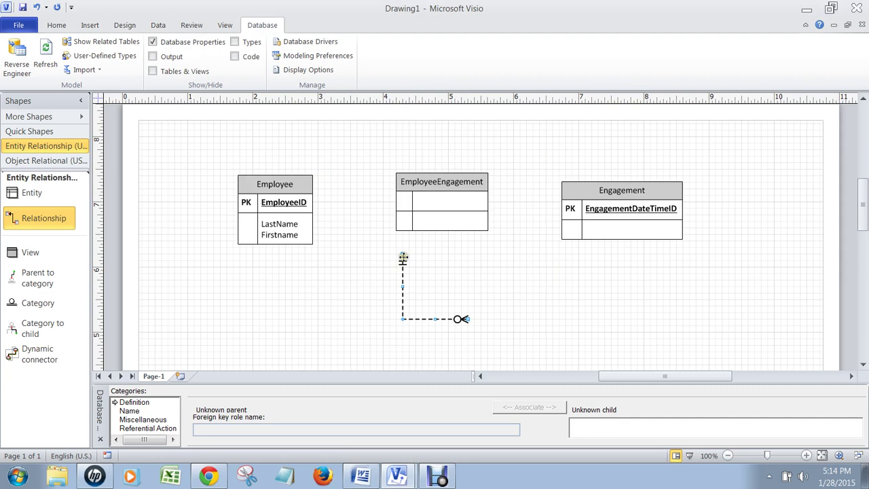
Glue the relationship from Employee to EmployeeEngagement, adding foreign key EmployeeID
left_click_drag(403, 258, 276, 222)
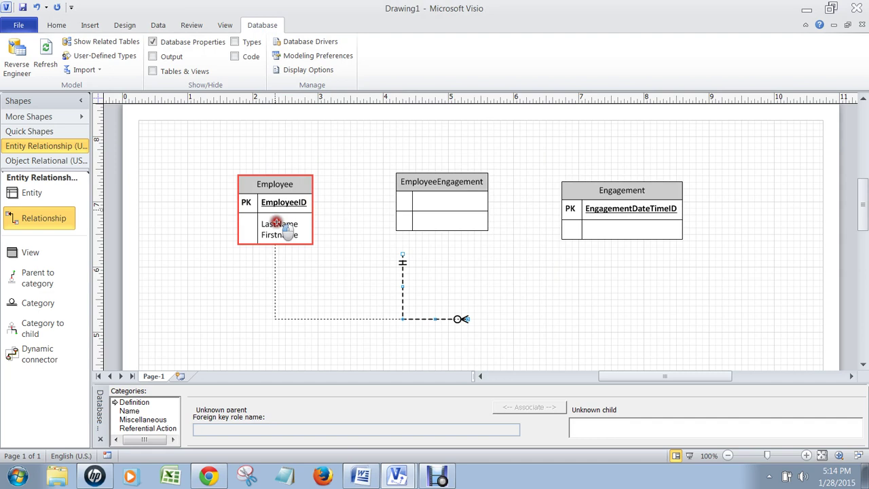
left_click_drag(276, 222, 277, 223)
left_click_drag(463, 319, 444, 211)
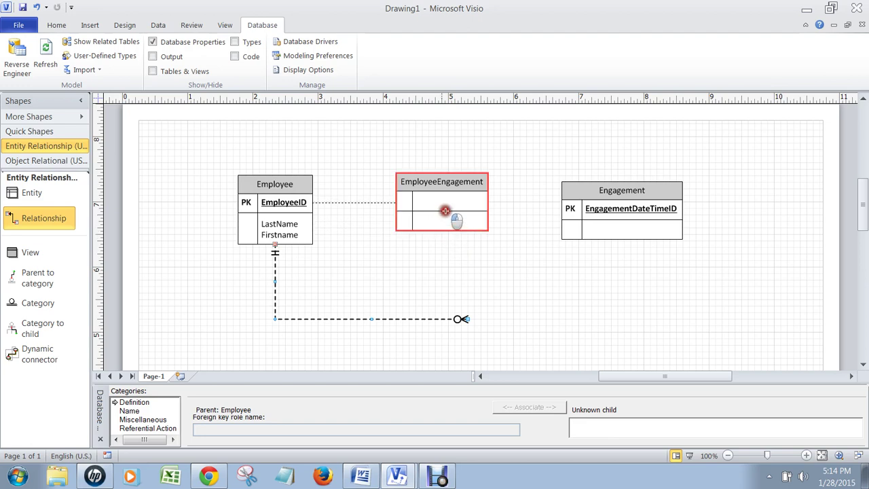
left_click_drag(445, 211, 444, 211)
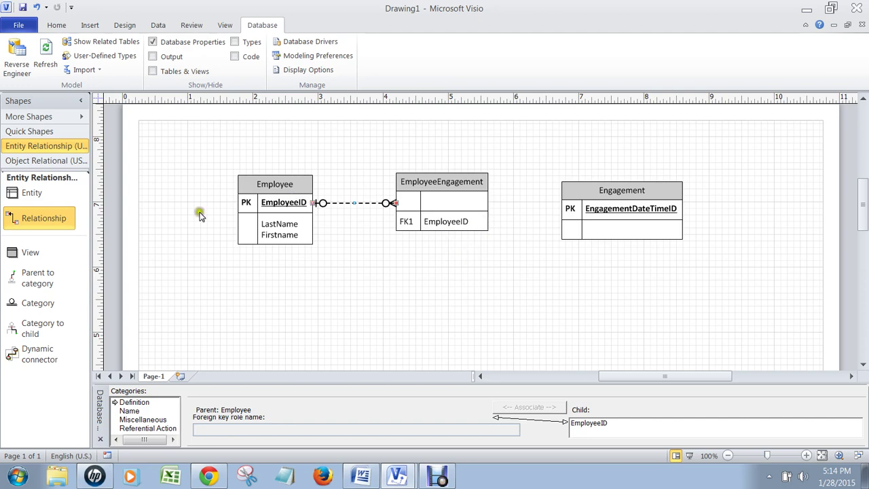
Add a second relationship from Engagement to EmployeeEngagement, adding foreign key EngagementDateTimeID
left_click_drag(68, 221, 545, 300)
left_click_drag(513, 272, 616, 215)
left_click_drag(577, 329, 441, 211)
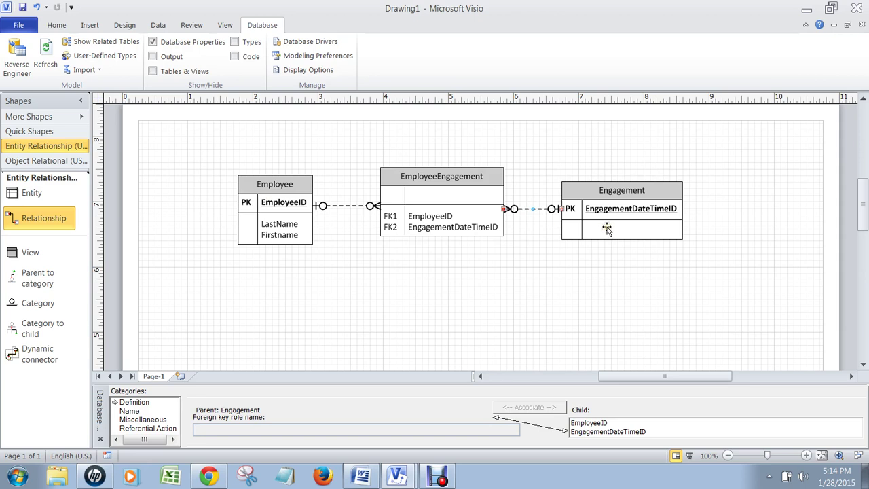
In EmployeeEngagement's Columns, tick PK for EmployeeID and EngagementDateTimeID
left_click(464, 193)
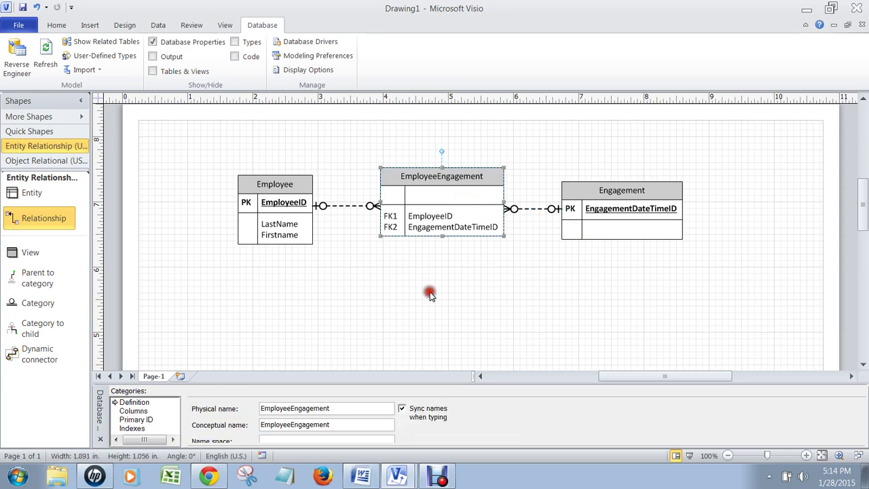
left_click_drag(419, 382, 419, 321)
left_click(134, 348)
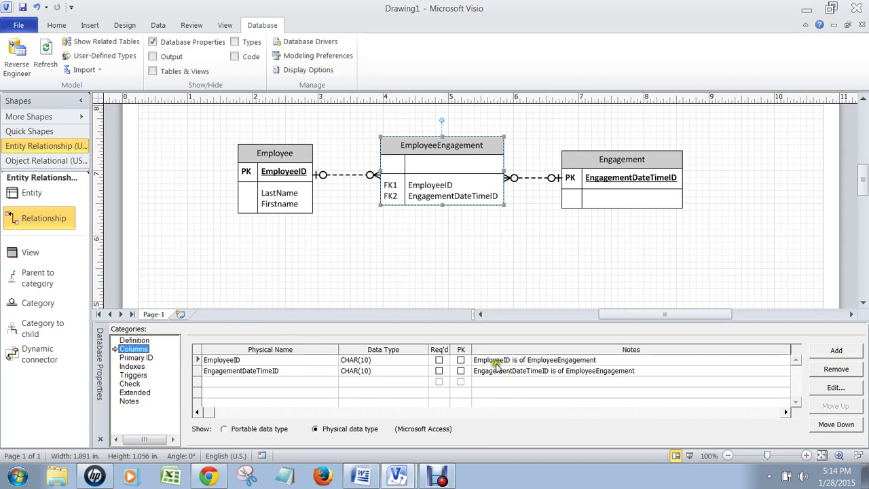
left_click(461, 360)
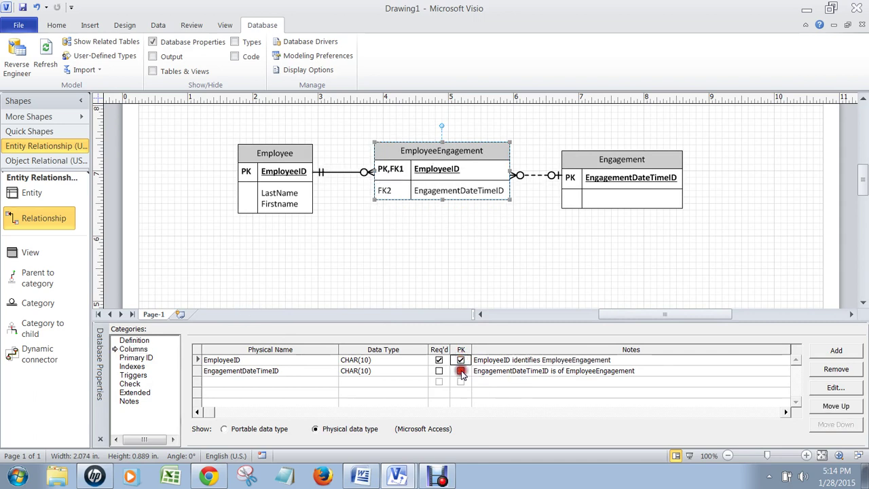
left_click(460, 370)
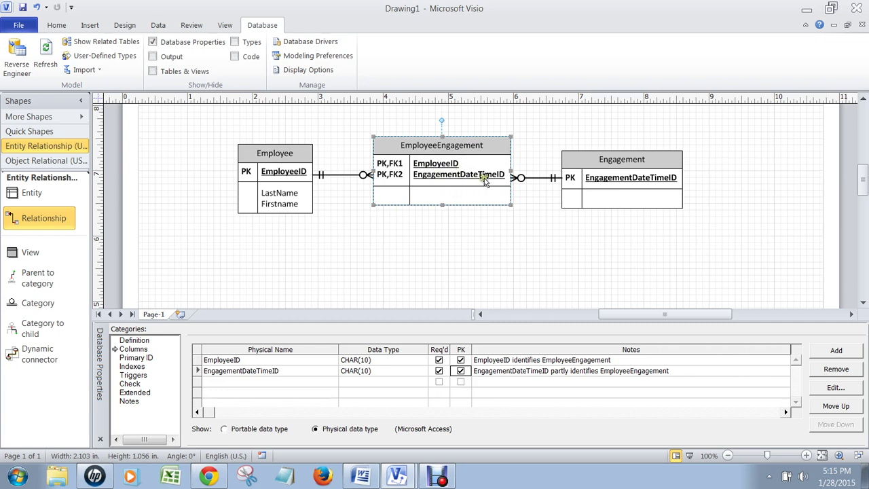
Drag the Engagement entity slightly to the right
left_click_drag(629, 163, 645, 161)
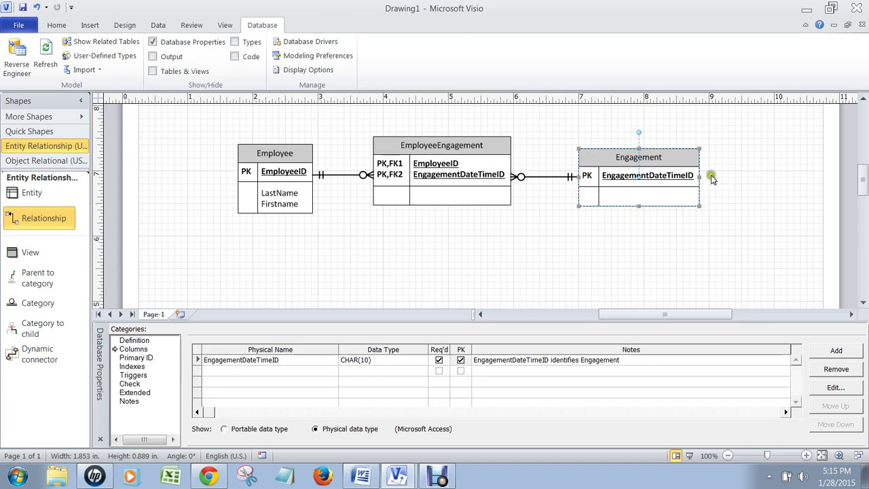
Lower Employee, EmployeeEngagement and Engagement one by one so they stay aligned in a row
left_click_drag(292, 150, 283, 184)
left_click_drag(453, 144, 455, 185)
left_click_drag(642, 157, 645, 194)
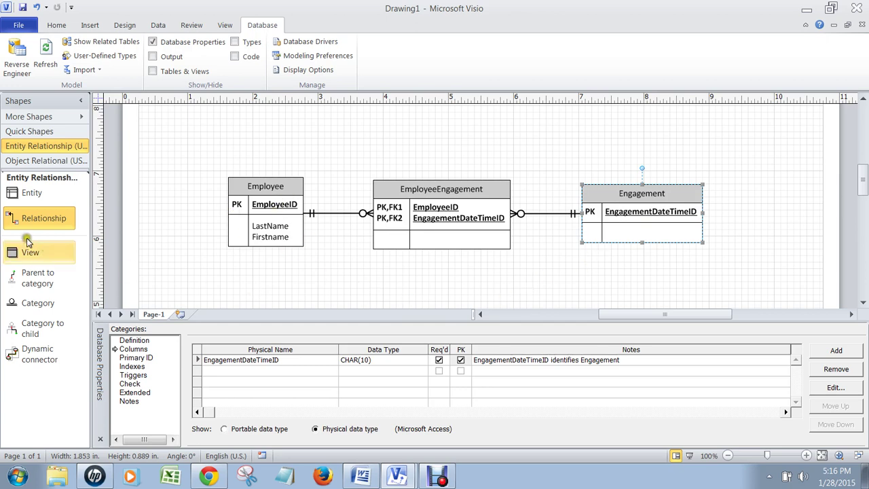
Connect a new relationship from Employee to Engagement above the row, giving Engagement FK1 EmployeeID
left_click_drag(27, 218, 378, 273)
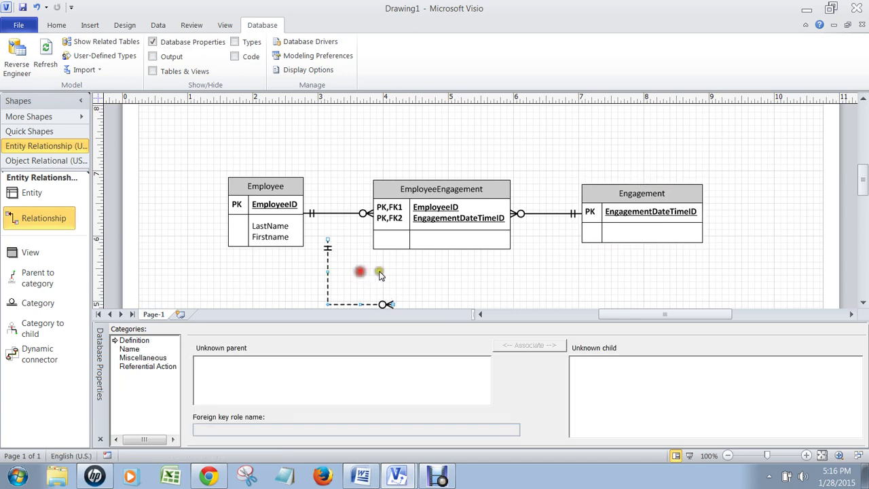
left_click(327, 242)
left_click_drag(302, 237, 278, 221)
left_click_drag(392, 304, 643, 220)
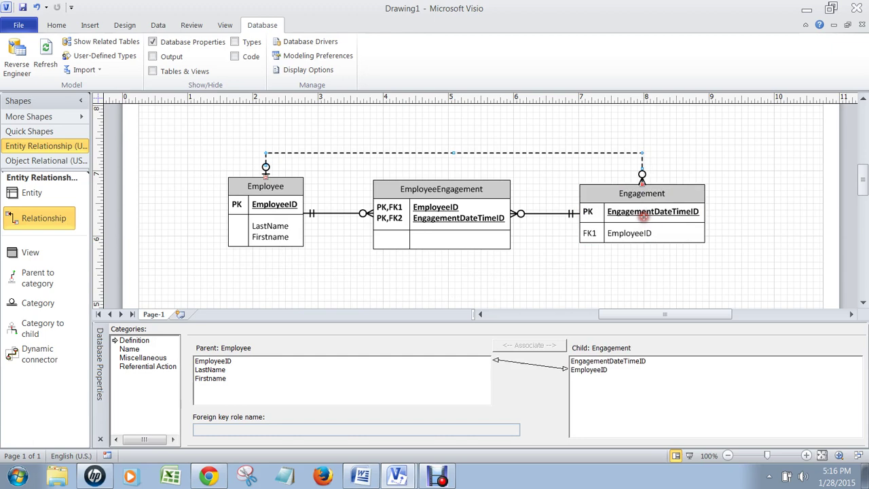
left_click(638, 275)
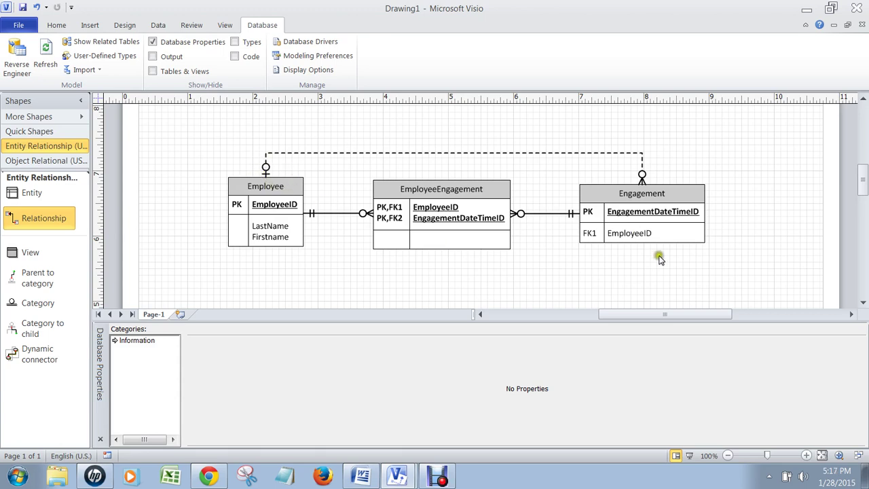
Rename Engagement's EmployeeID foreign key to AsstChefID, then shift EmployeeEngagement slightly right
left_click(641, 233)
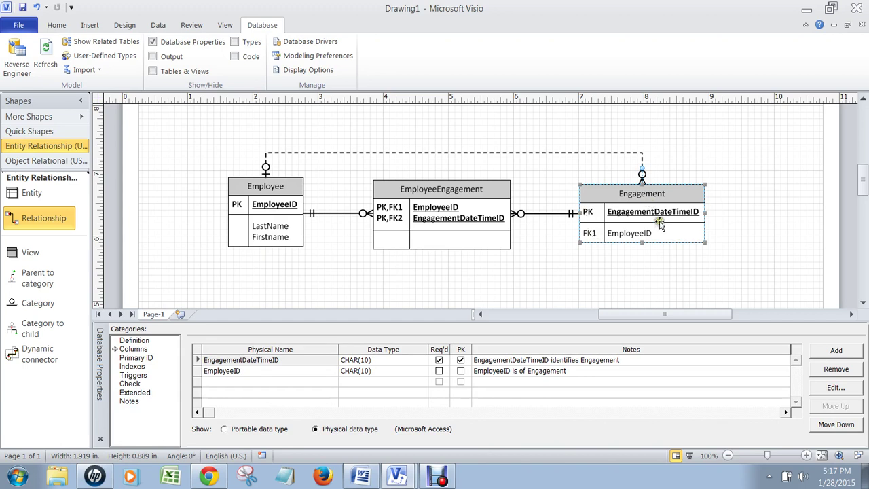
left_click(251, 372)
type("AsstChef")
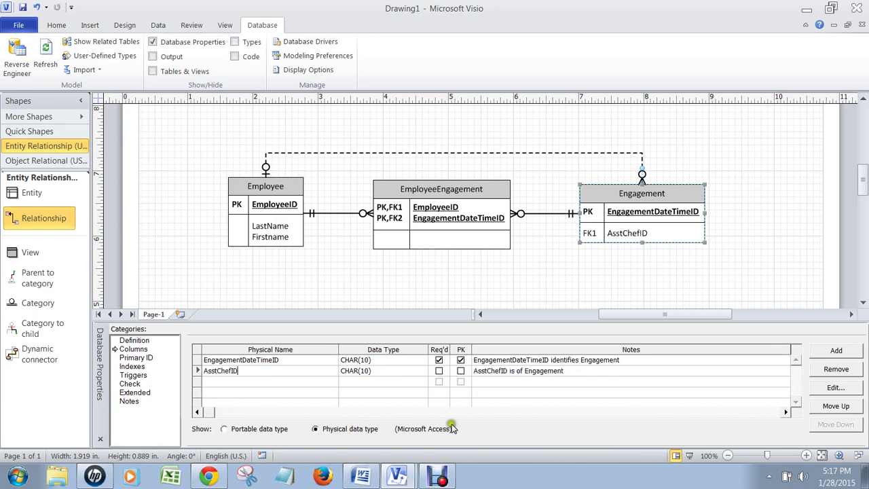
left_click(638, 279)
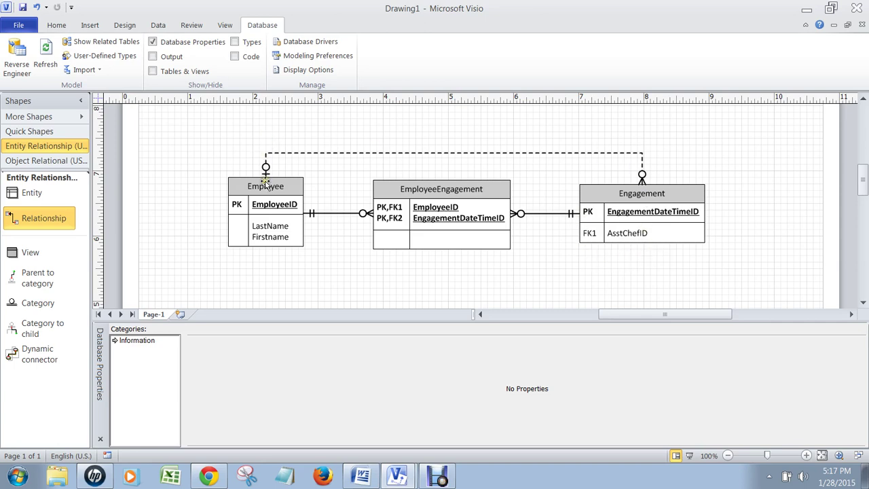
left_click_drag(426, 196, 446, 200)
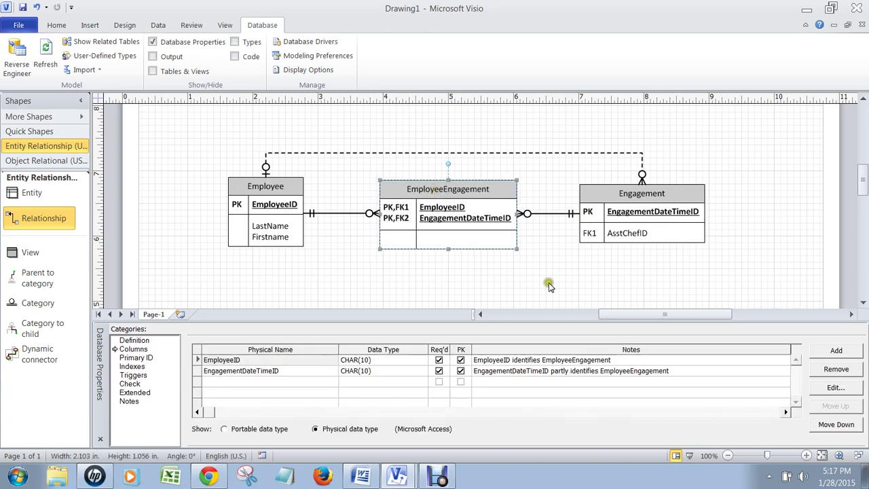